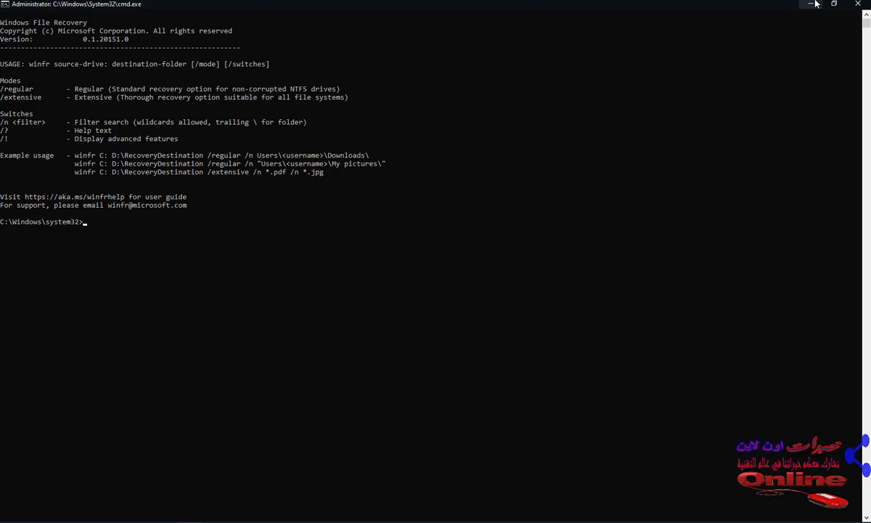
- Switch to File Explorer and open This PC to check the letters of the available drives
click(813, 4)
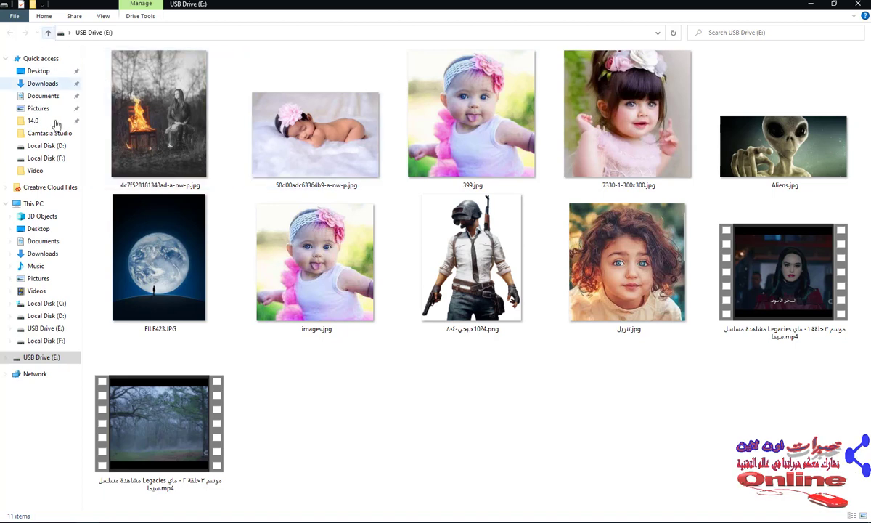
click(33, 203)
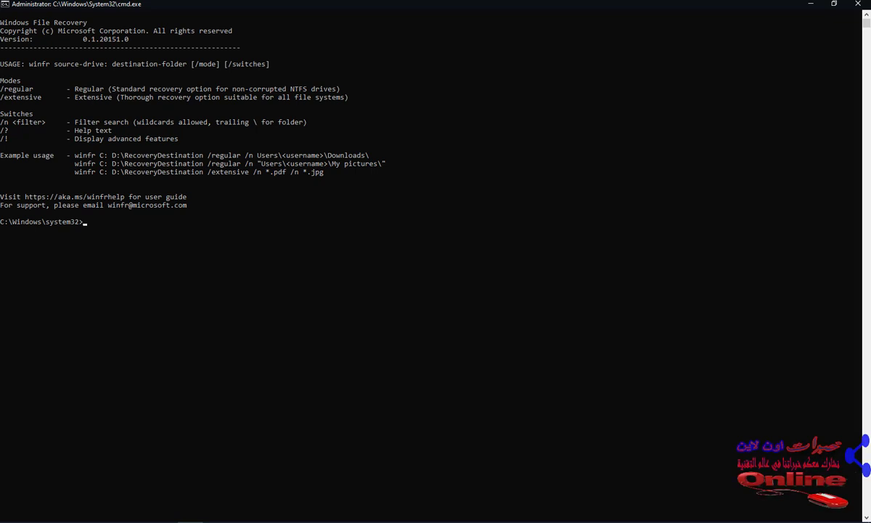
- In the Command Prompt, begin a winfr command with e: as the source drive and f: as the destination
text(win)
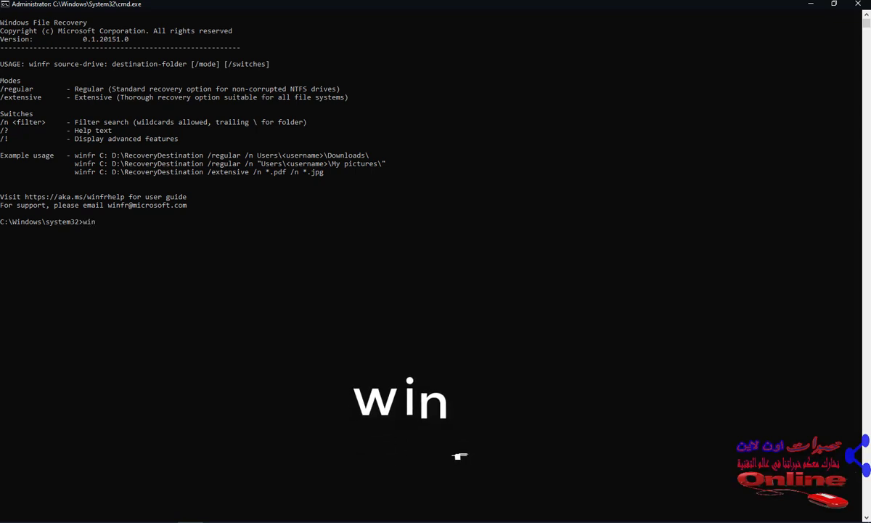
text(fr)
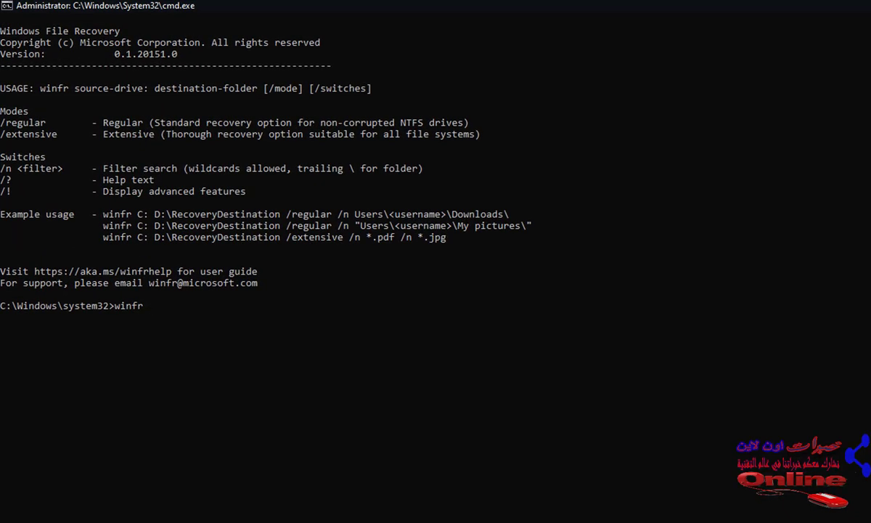
text(e)
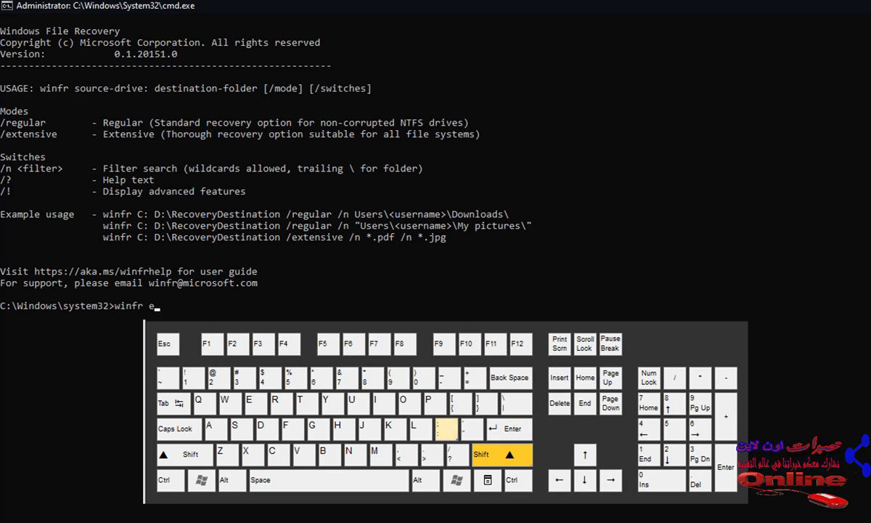
text(:)
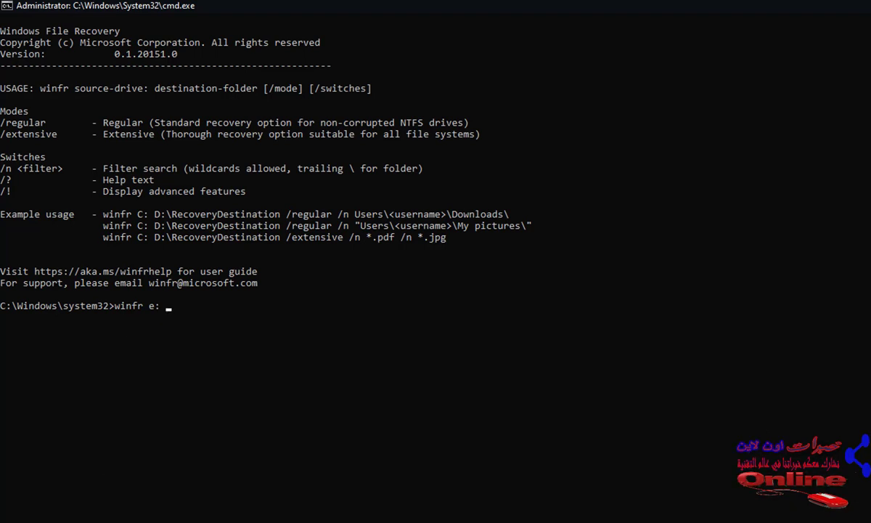
text(f:)
- Add the /Extensive mode to the winfr command, copying the mode name from the help text above
text(/)
click(154, 136)
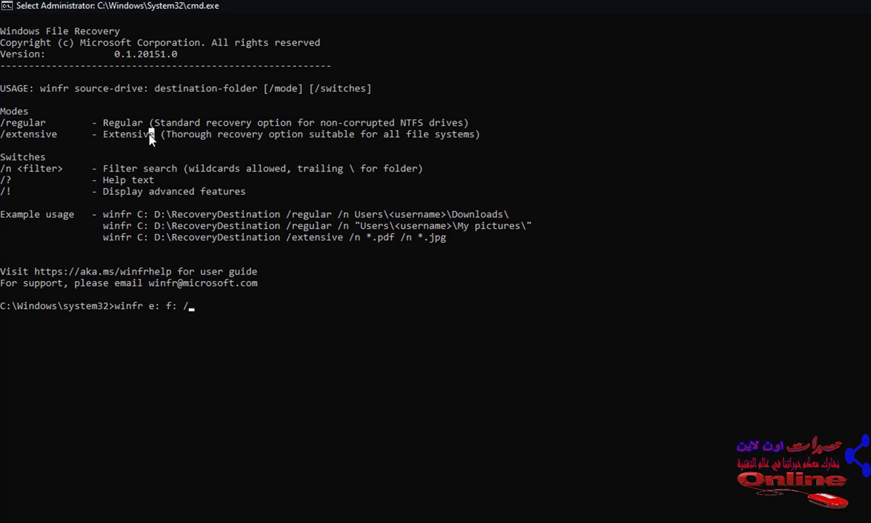
drag(151, 135, 106, 140)
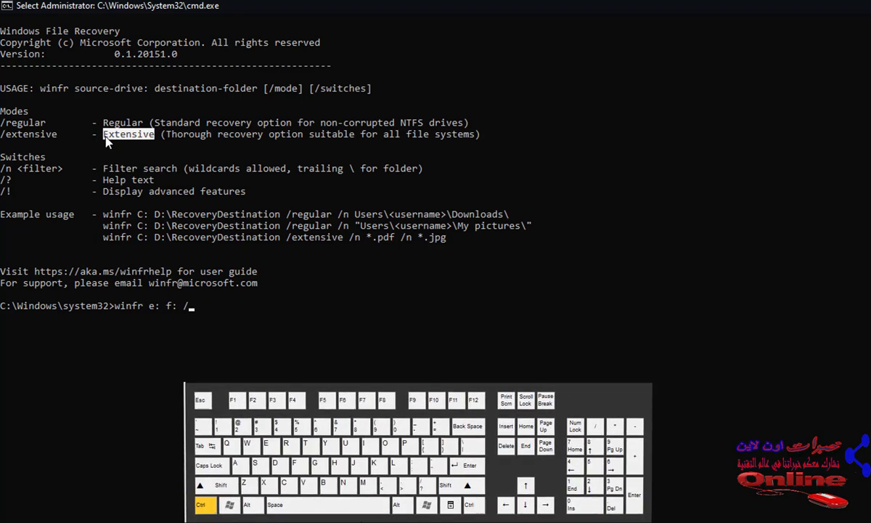
key(ctrl+c)
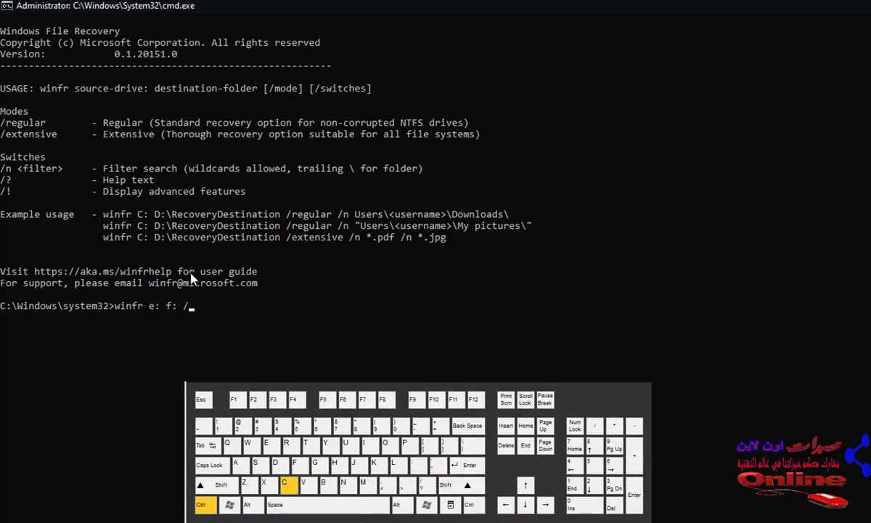
key(ctrl+v)
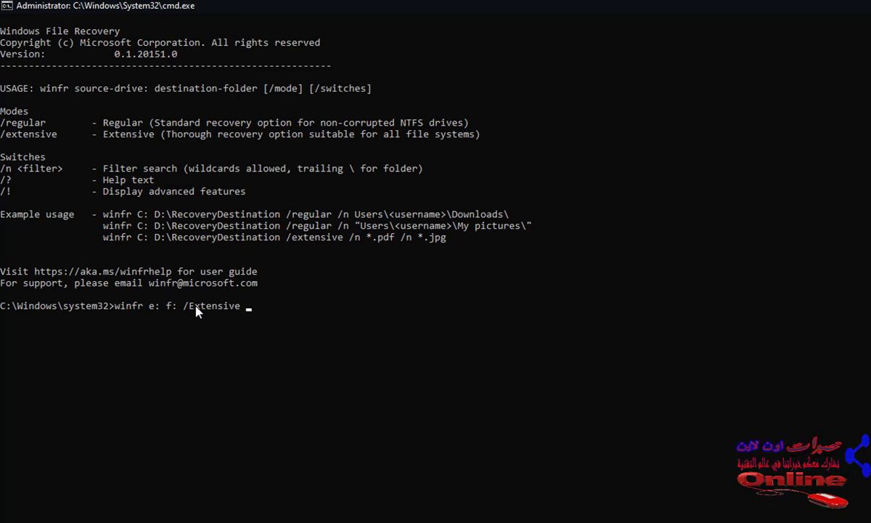
- Add the filter /n *.jpg, run the winfr command and confirm continuing with the recovery
text(/n)
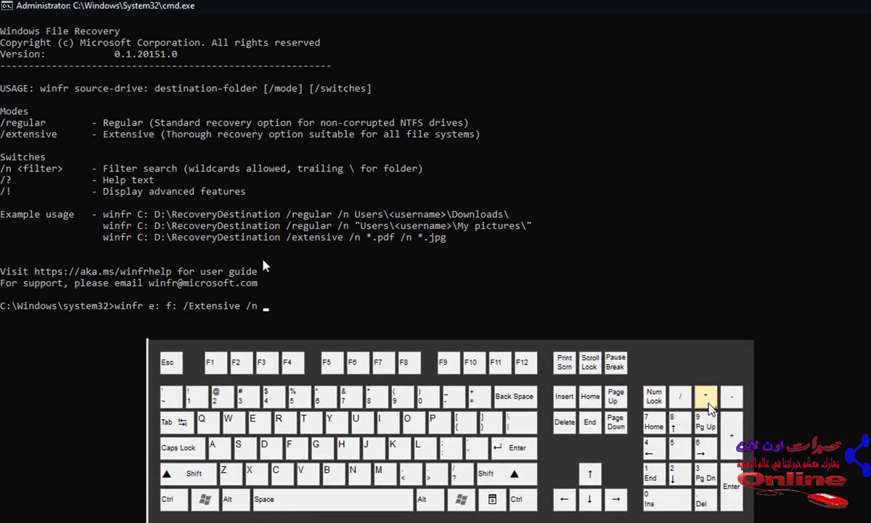
text(*)
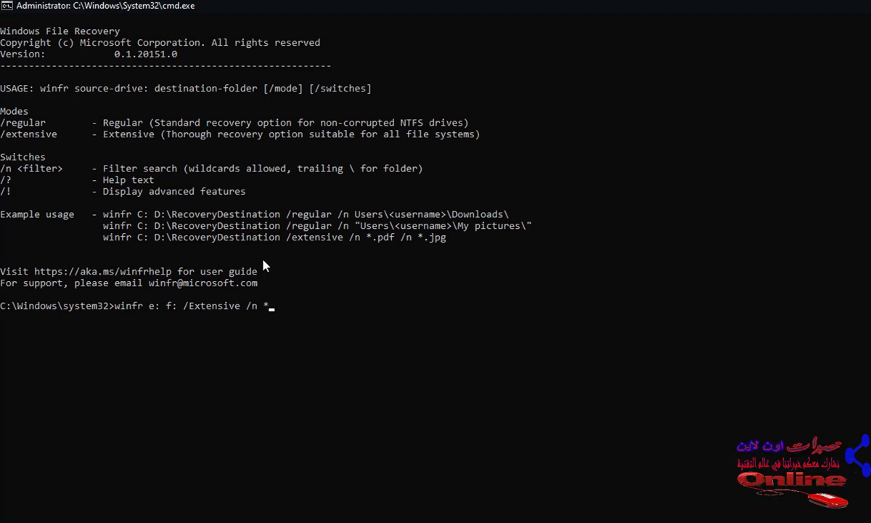
text(.)
text(jpg)
key(Return)
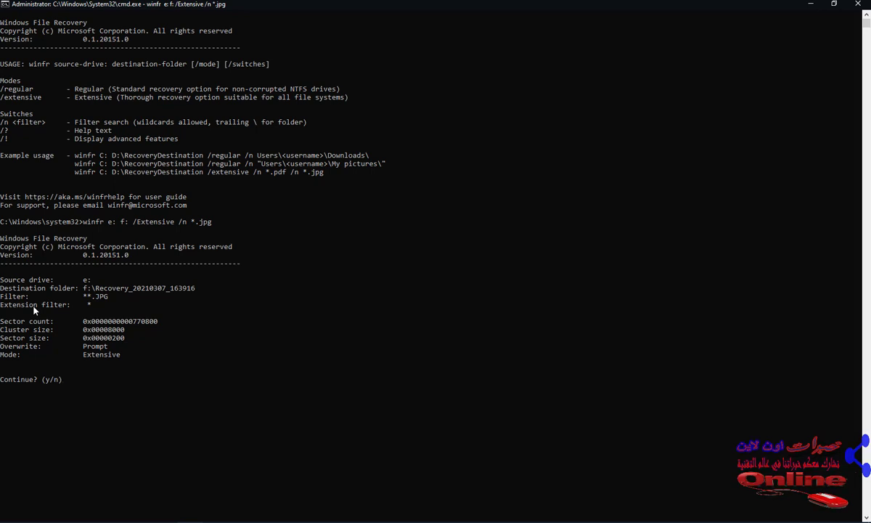
key(y)
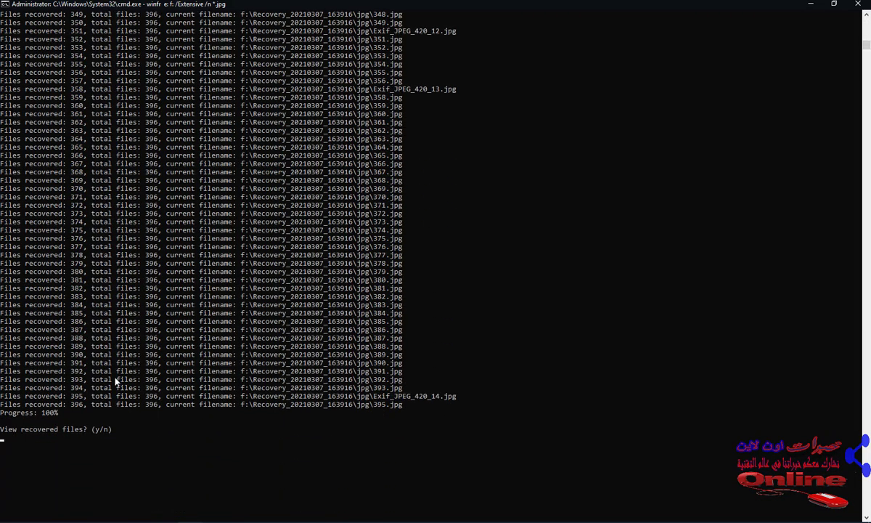
- Review the log of recovered JPG files in the command output and return to its end
scroll(174, 363, up, 12)
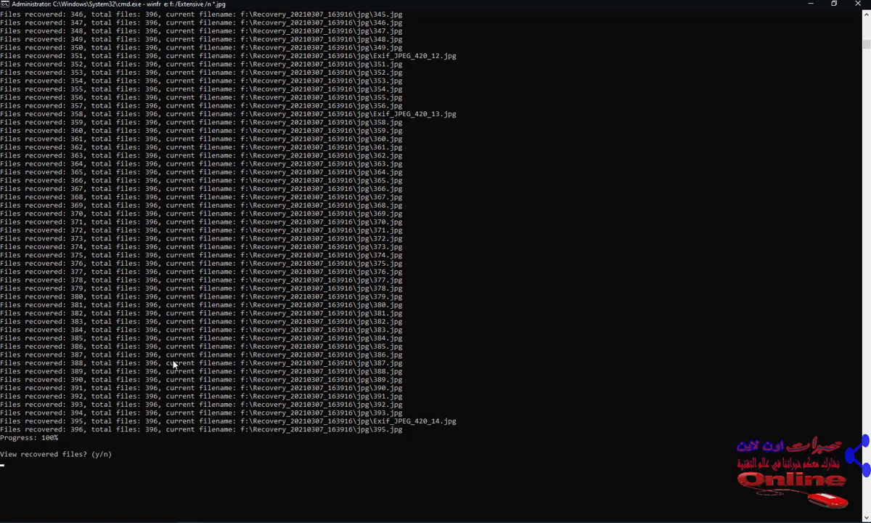
scroll(174, 364, up, 20)
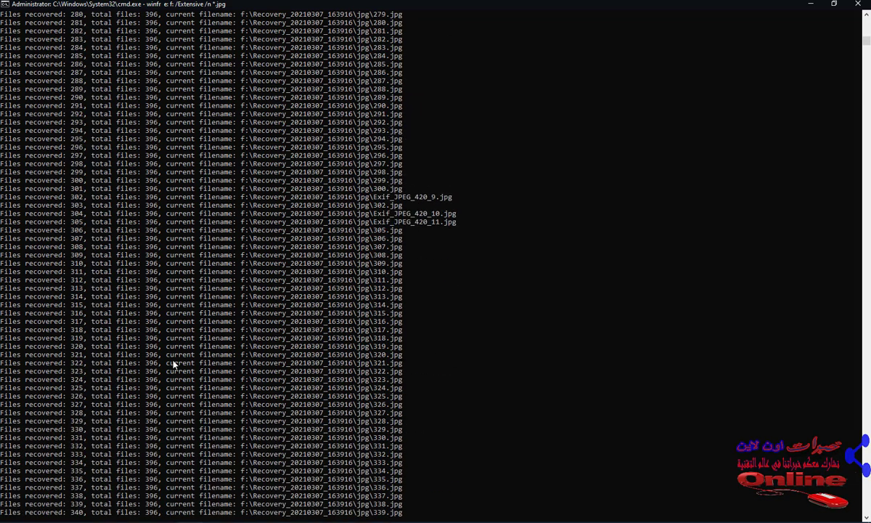
scroll(175, 363, up, 20)
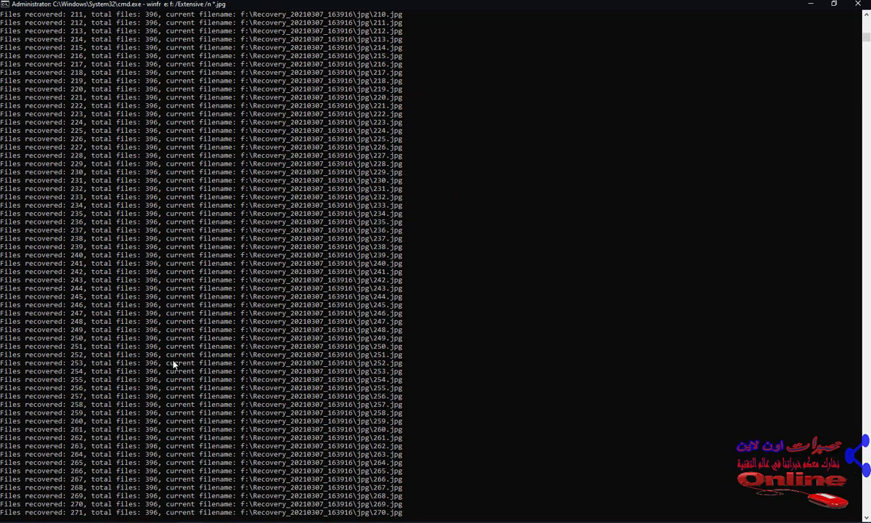
scroll(175, 363, up, 7)
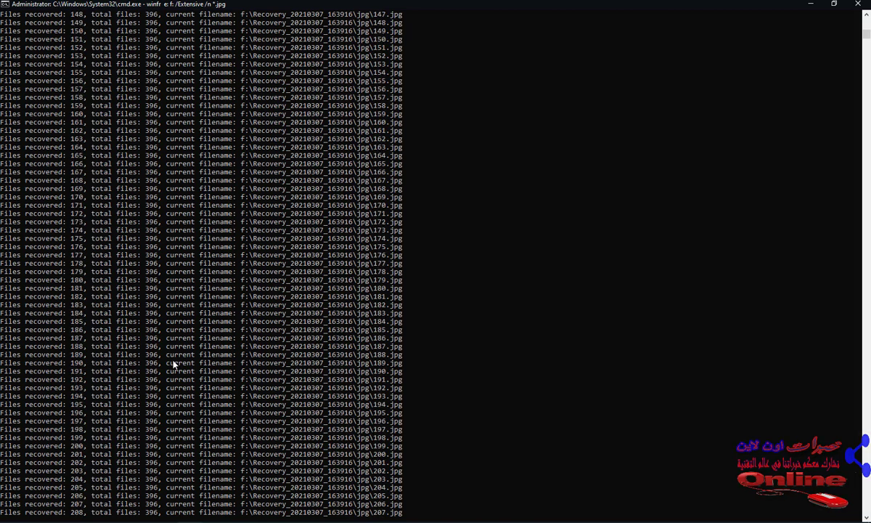
scroll(174, 363, down, 20)
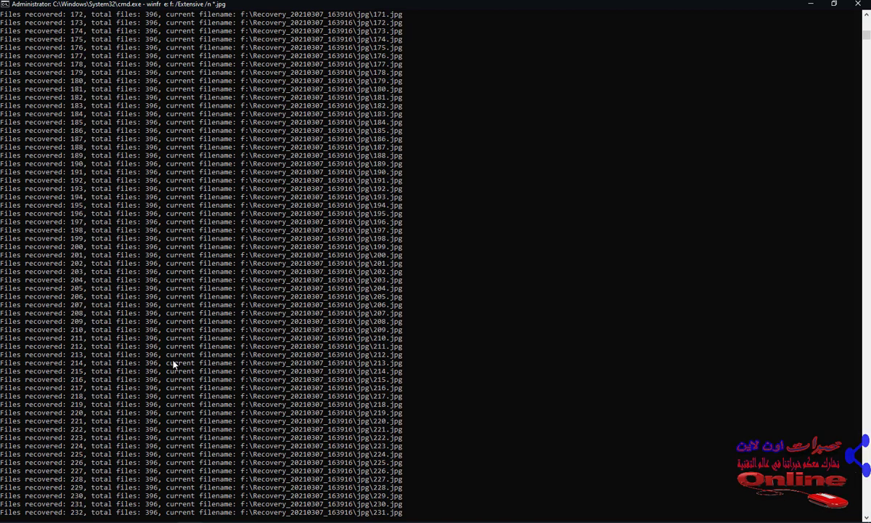
scroll(174, 365, down, 20)
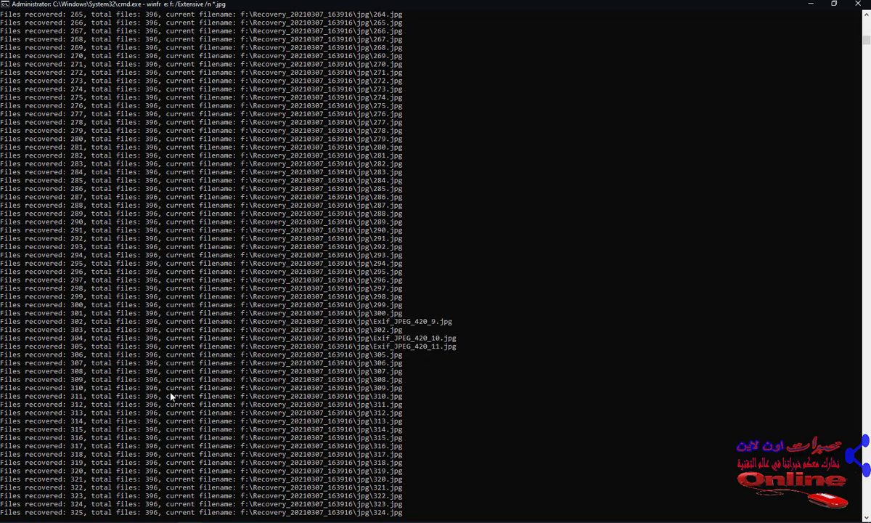
scroll(172, 397, down, 14)
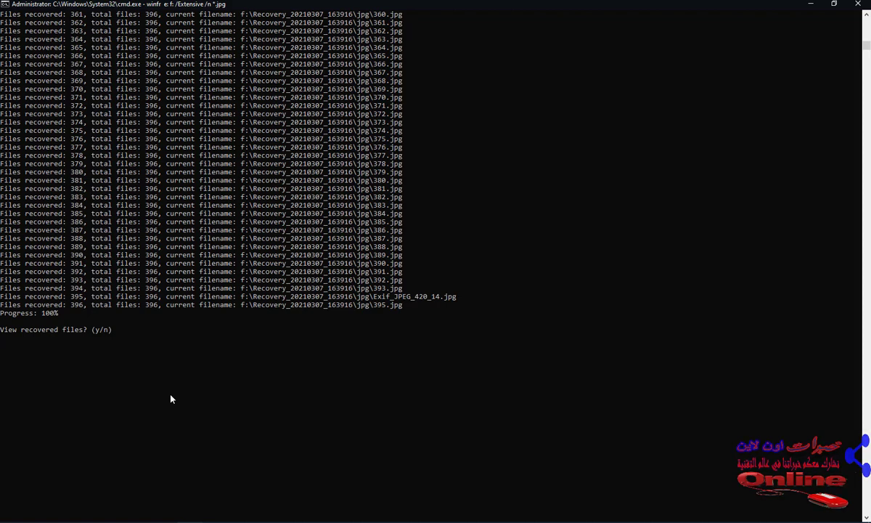
- Accept viewing the recovered files and open the jpg folder inside Recovery_20210307_163916 on Local Disk (F:)
text(y)
key(Return)
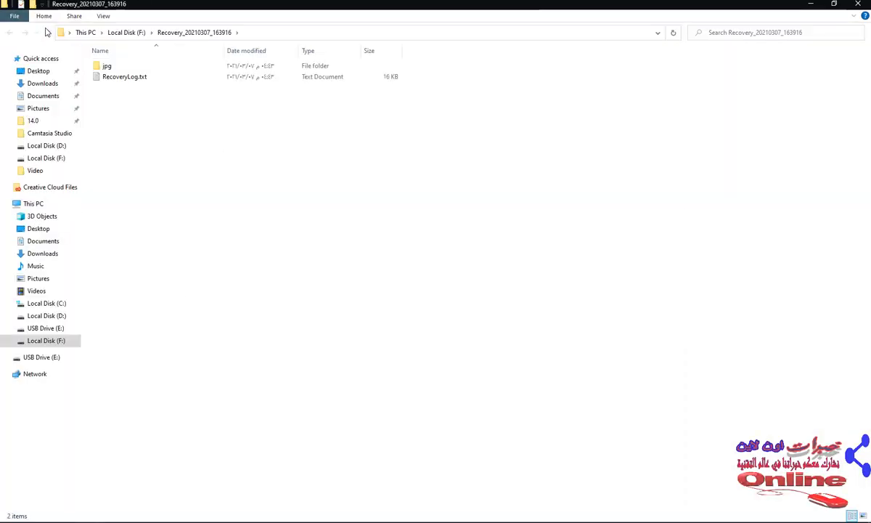
click(47, 32)
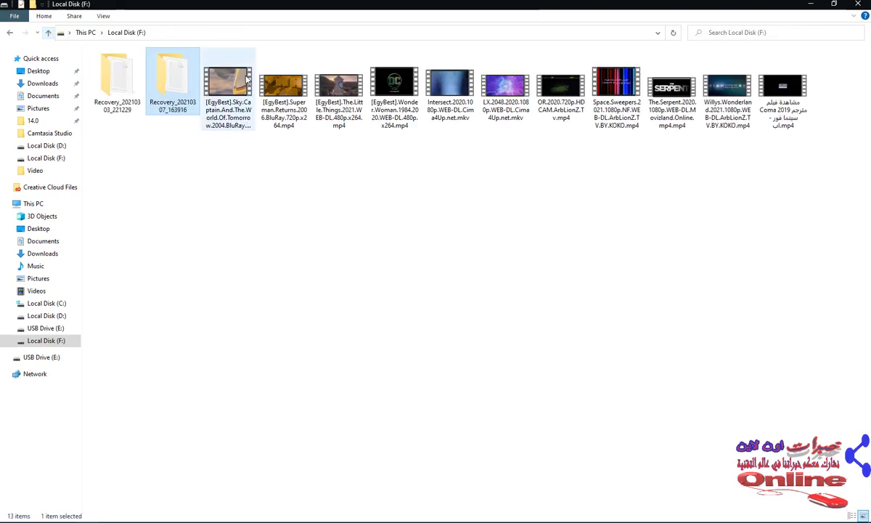
double_click(167, 82)
double_click(125, 68)
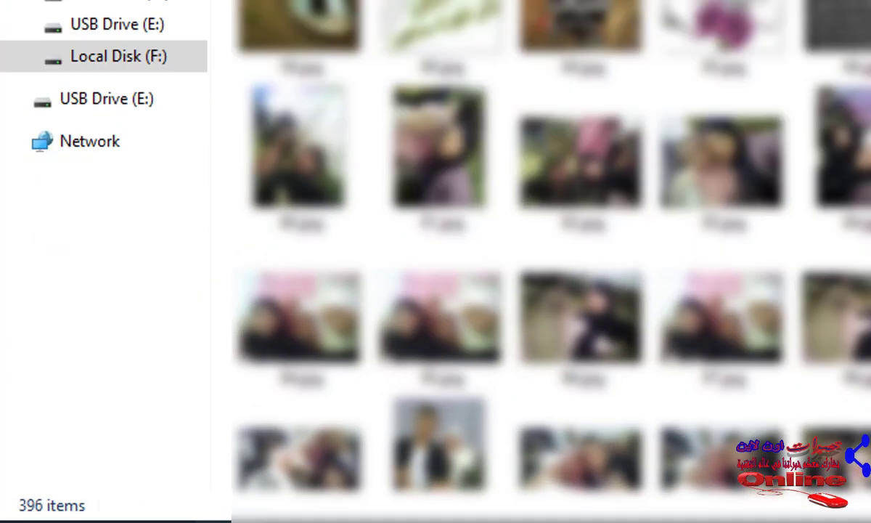
- Select all recovered images in the jpg folder and look through their thumbnails
key(ctrl+a)
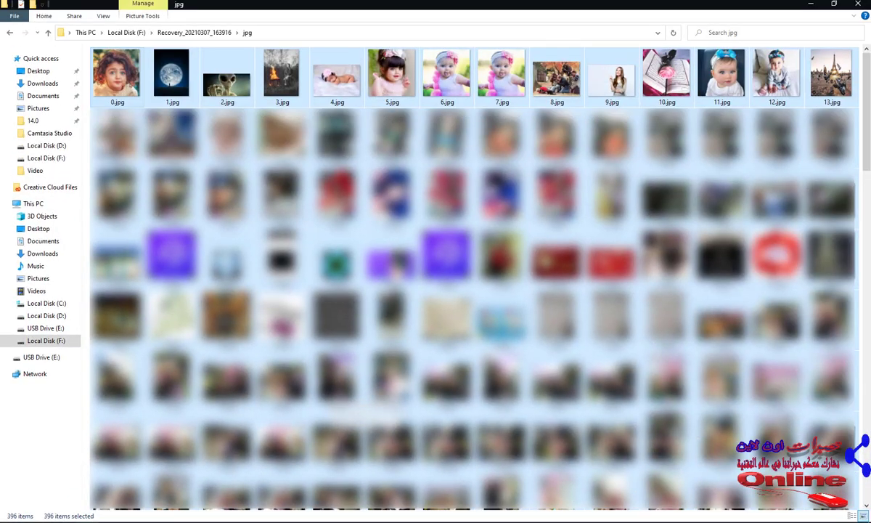
scroll(472, 276, down, 15)
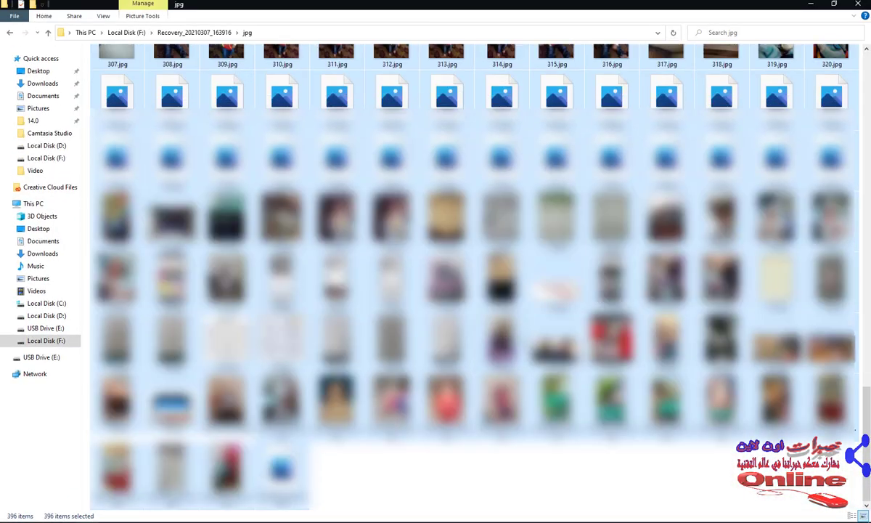
scroll(472, 276, up, 15)
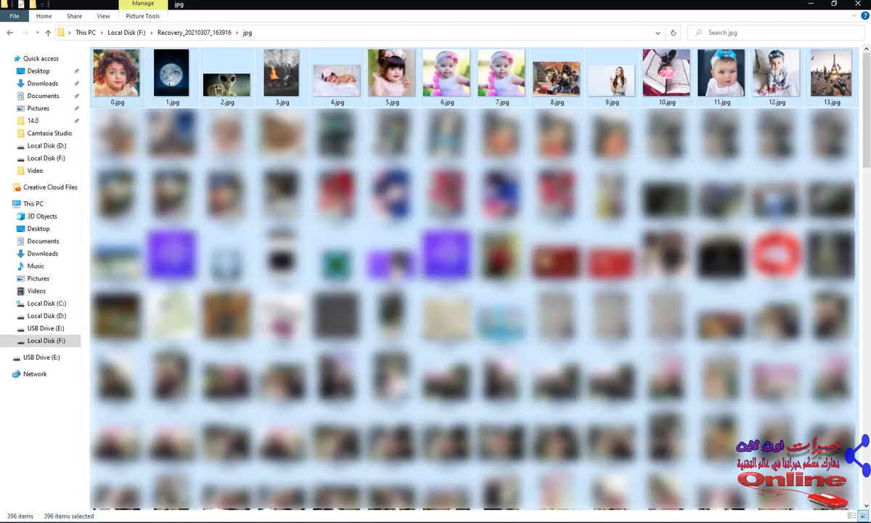
drag(447, 255, 450, 273)
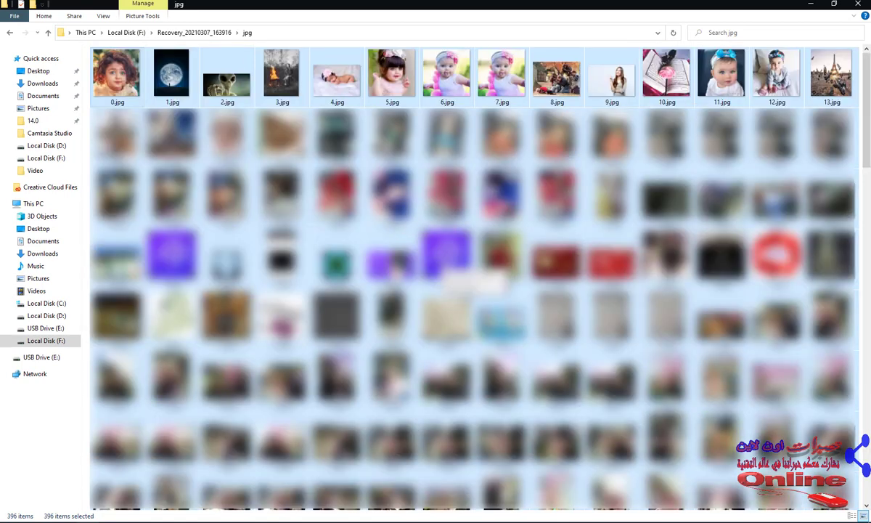
scroll(472, 276, down, 15)
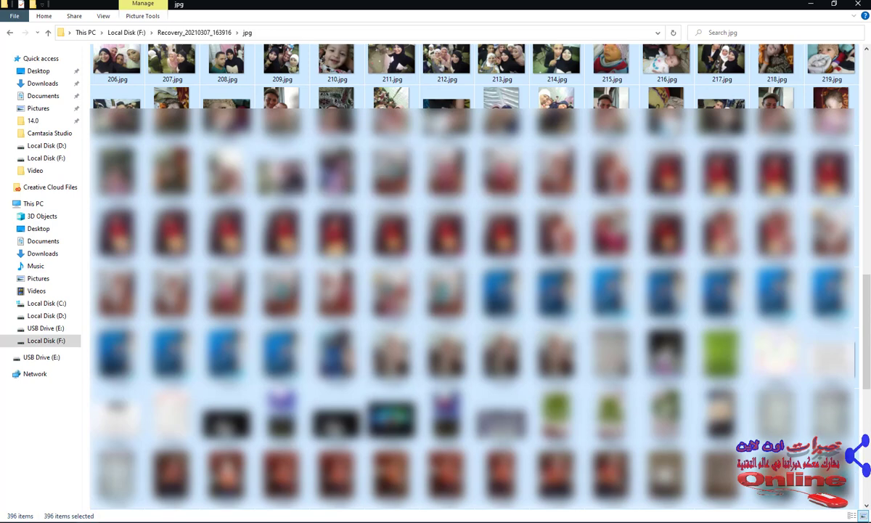
- Open two of the recovered photos in the image viewer to check them, closing each one after viewing
double_click(832, 62)
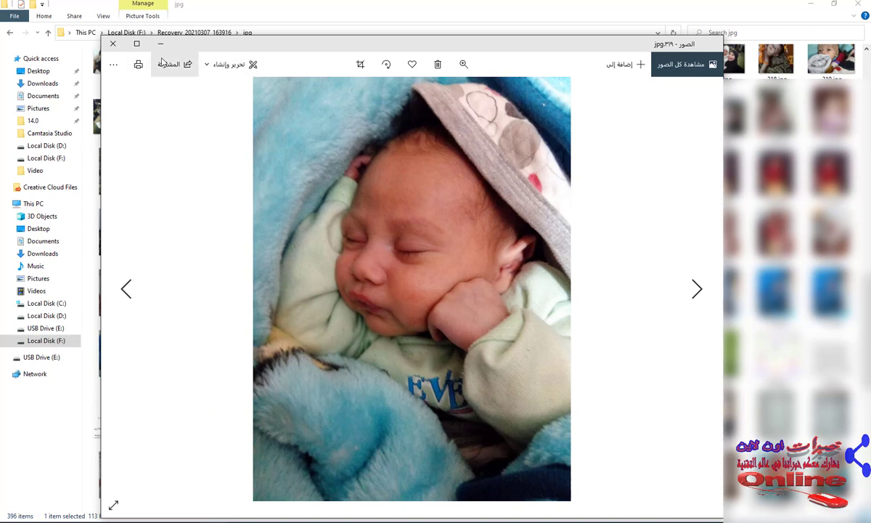
click(114, 45)
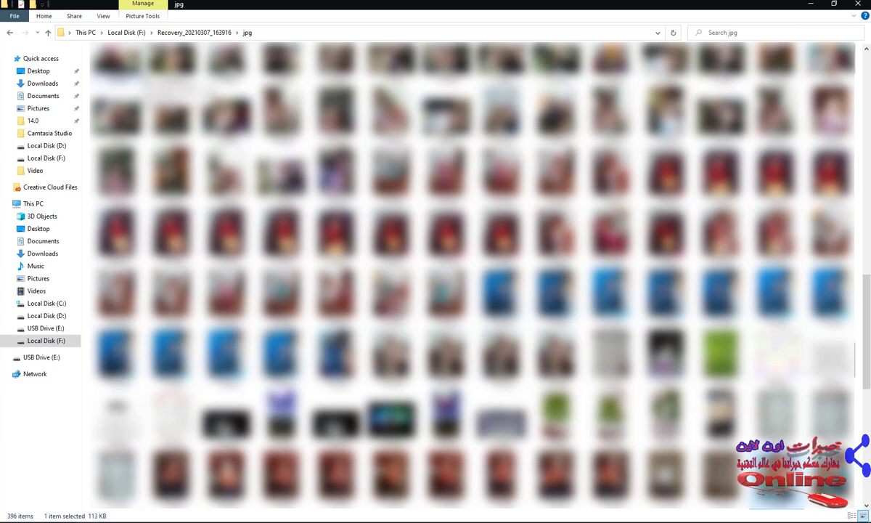
key(Home)
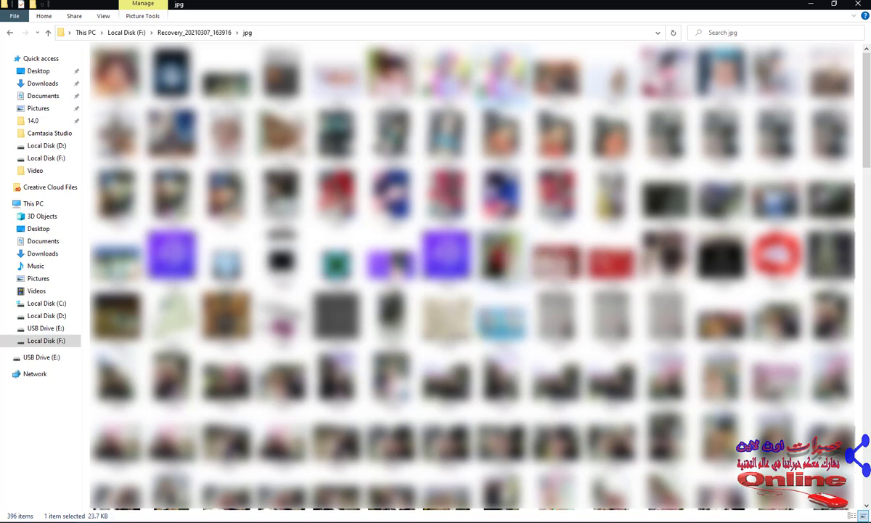
key(Return)
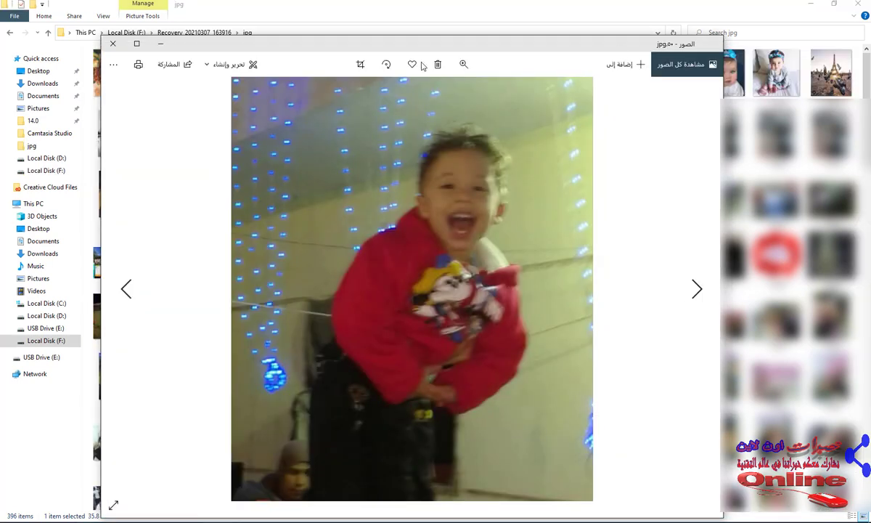
click(112, 46)
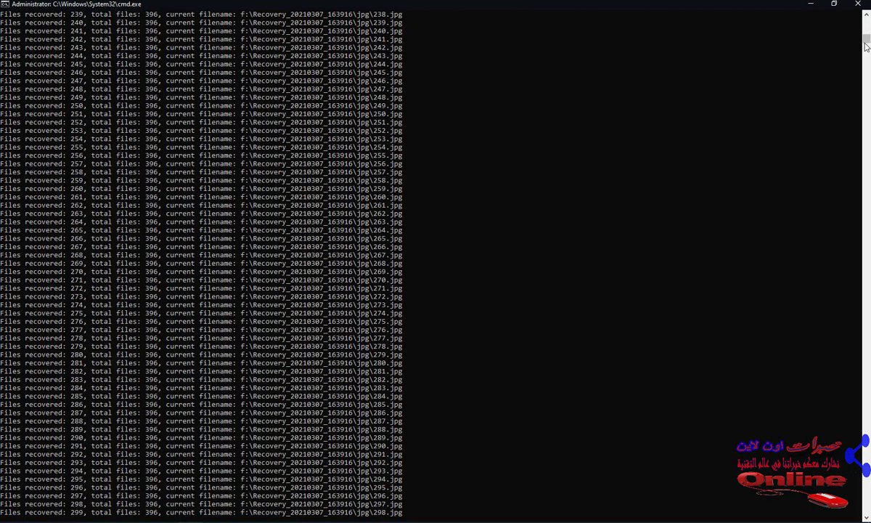
- Back in the Command Prompt, review the executed winfr command above the recovery log
drag(866, 42, 866, 24)
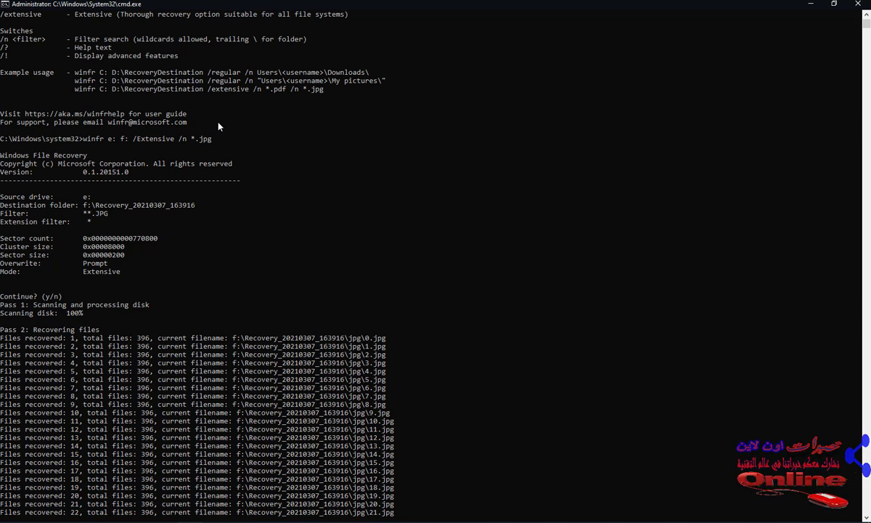
- Copy the executed command "winfr e: f: /Extensive /n *.jpg" and paste it at the new prompt below the recovery log
click(84, 139)
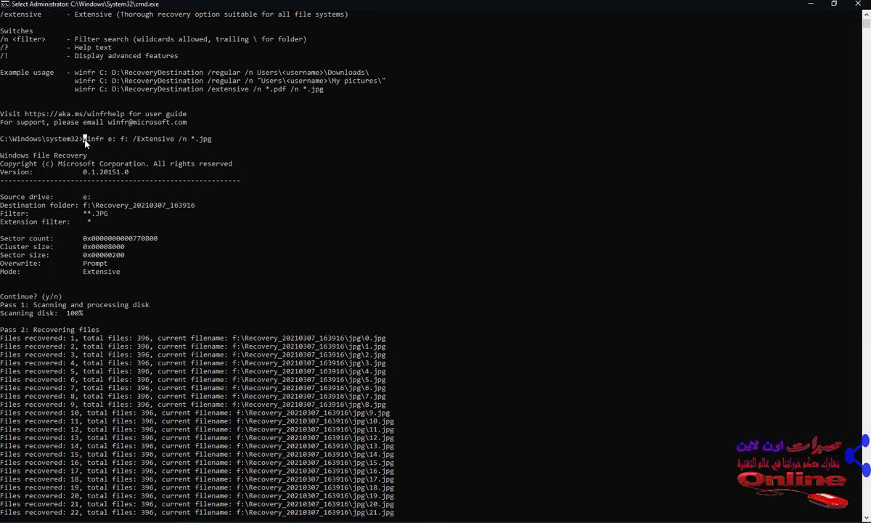
drag(85, 140, 207, 144)
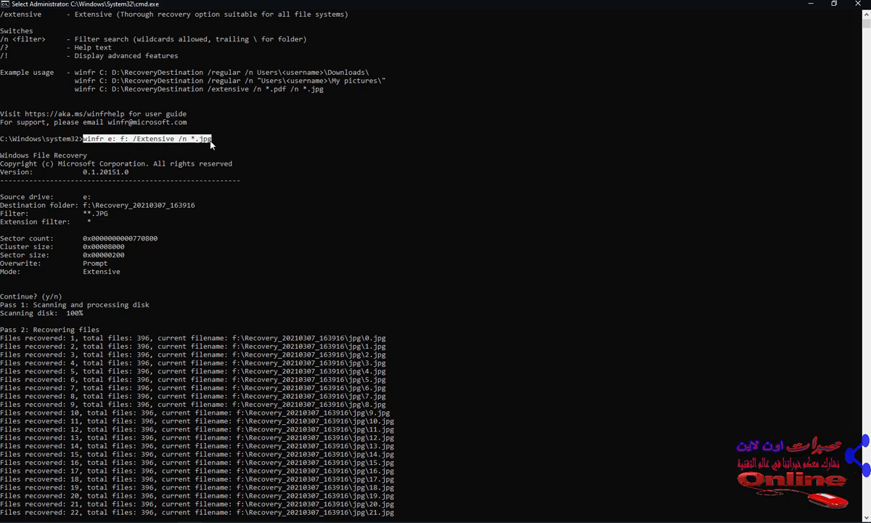
key(ctrl+c)
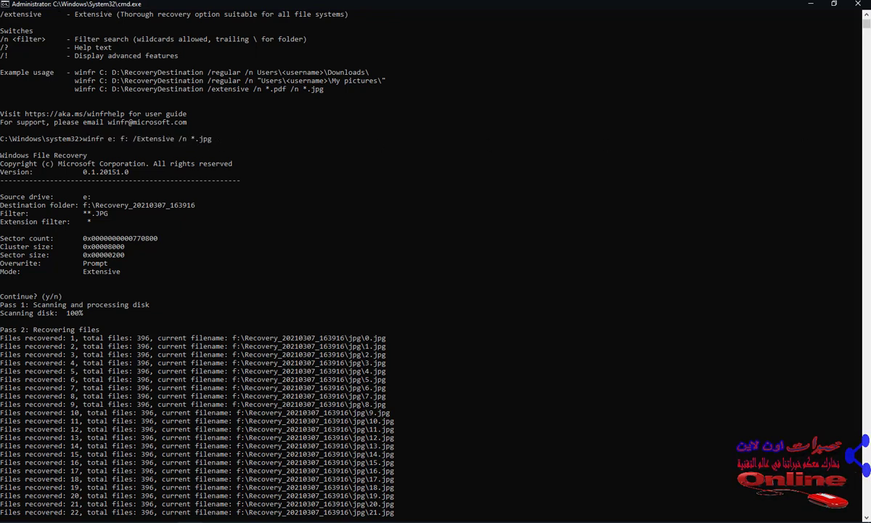
drag(867, 22, 866, 45)
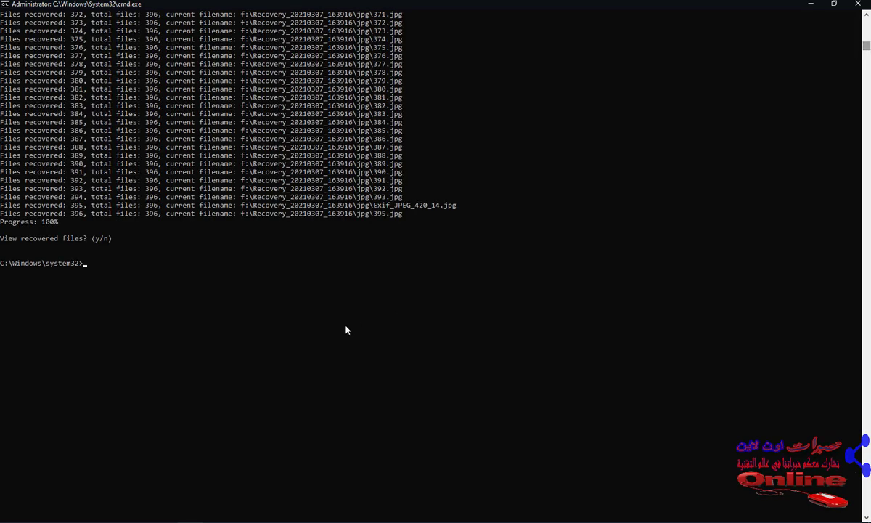
right_click(247, 286)
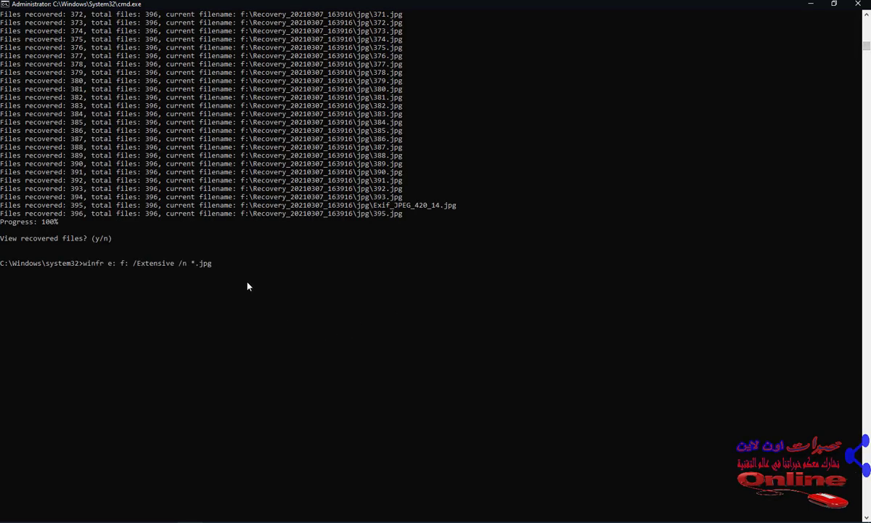
- Change the file filter in the pasted winfr command to *.mp4
key(BackSpace)
key(BackSpace)
key(BackSpace)
text(mp4)
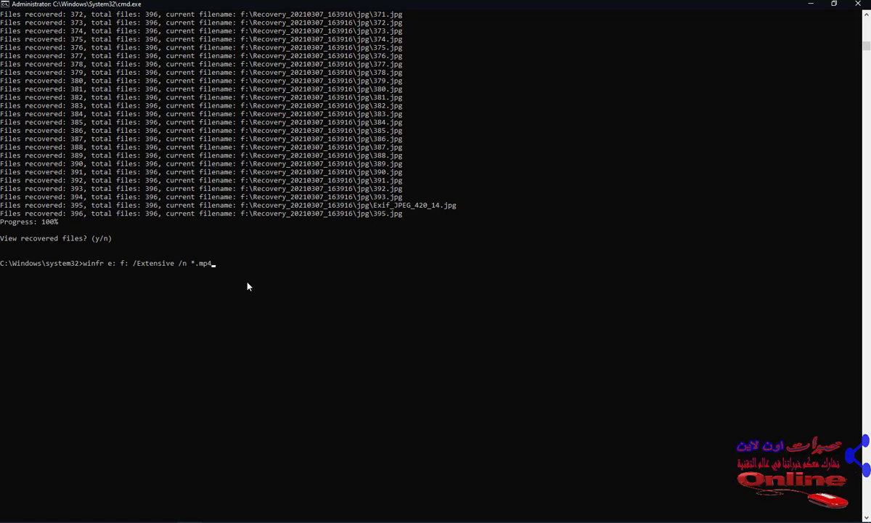